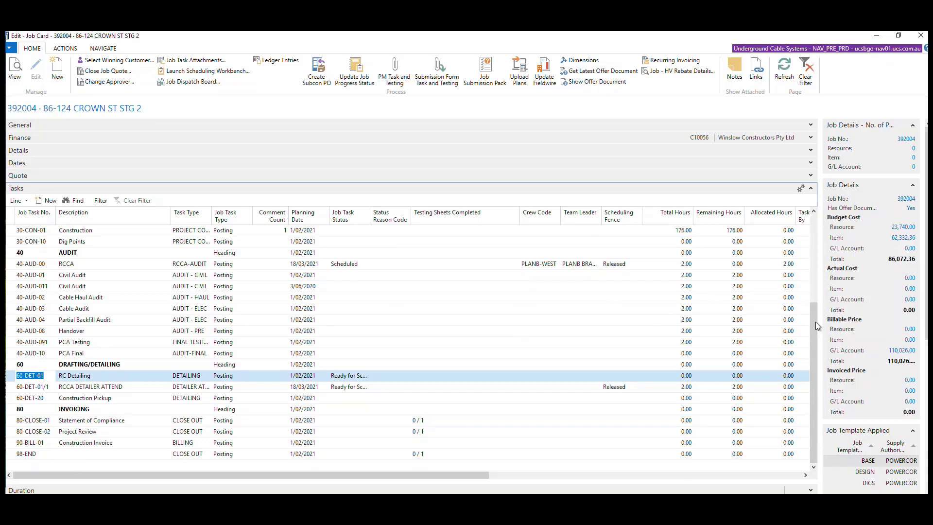
Review the job planning lines of the 30-CON-01 Construction task, then close the list
{"action": "left_click_drag", "start_coordinate": [815, 322], "coordinate": [814, 221]}
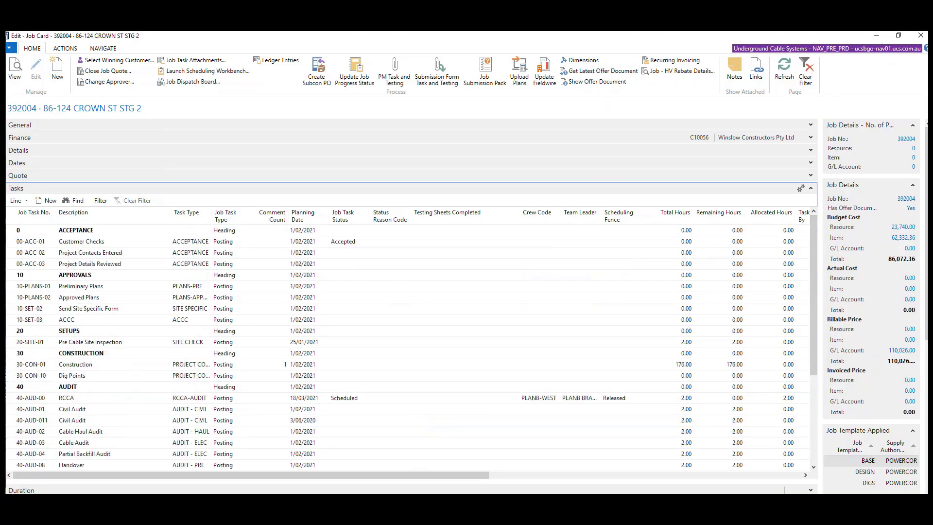
{"action": "left_click", "coordinate": [14, 368]}
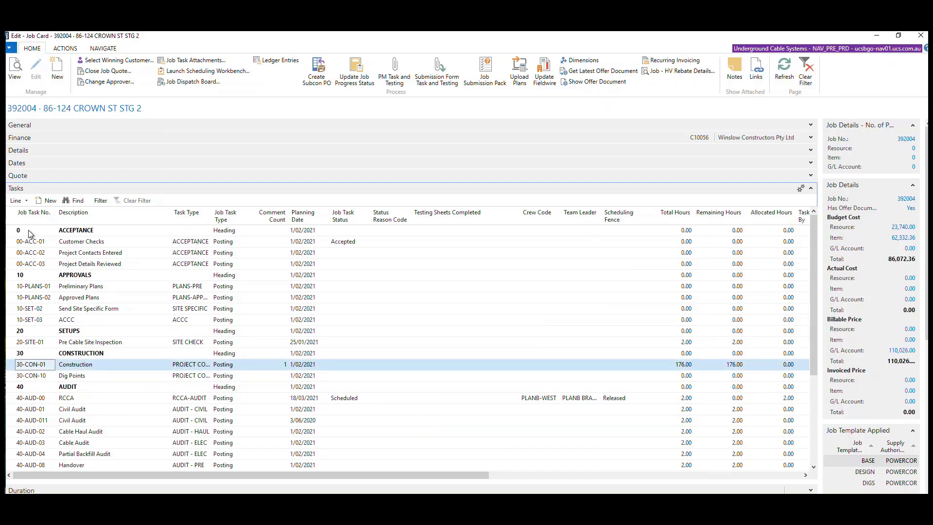
{"action": "left_click", "coordinate": [16, 200]}
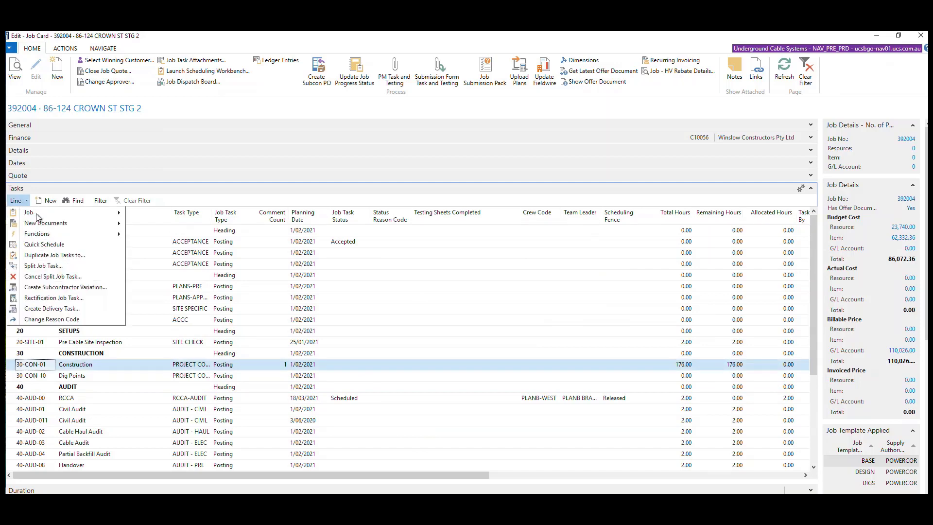
{"action": "mouse_move", "coordinate": [39, 218]}
{"action": "left_click", "coordinate": [160, 224]}
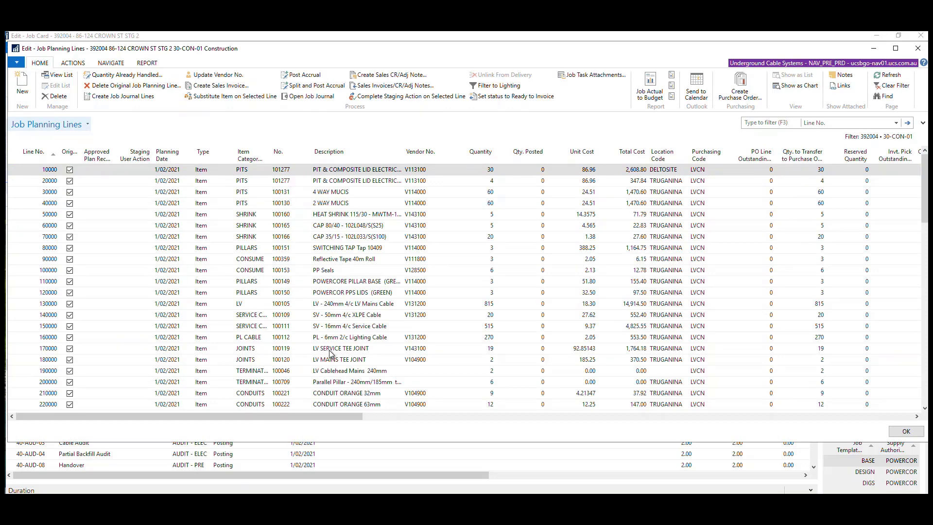
{"action": "scroll", "coordinate": [333, 352], "scroll_direction": "down", "scroll_amount": 6}
{"action": "scroll", "coordinate": [333, 351], "scroll_direction": "down", "scroll_amount": 4}
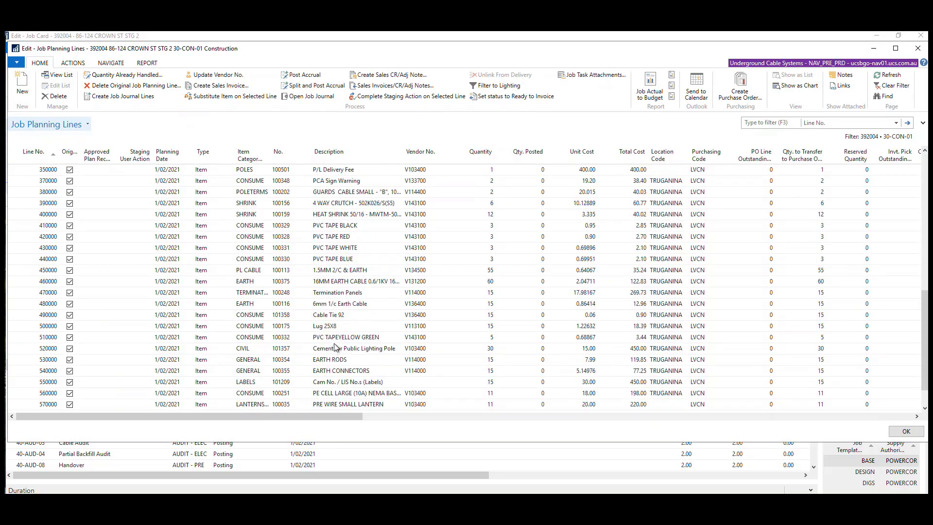
{"action": "scroll", "coordinate": [335, 347], "scroll_direction": "up", "scroll_amount": 8}
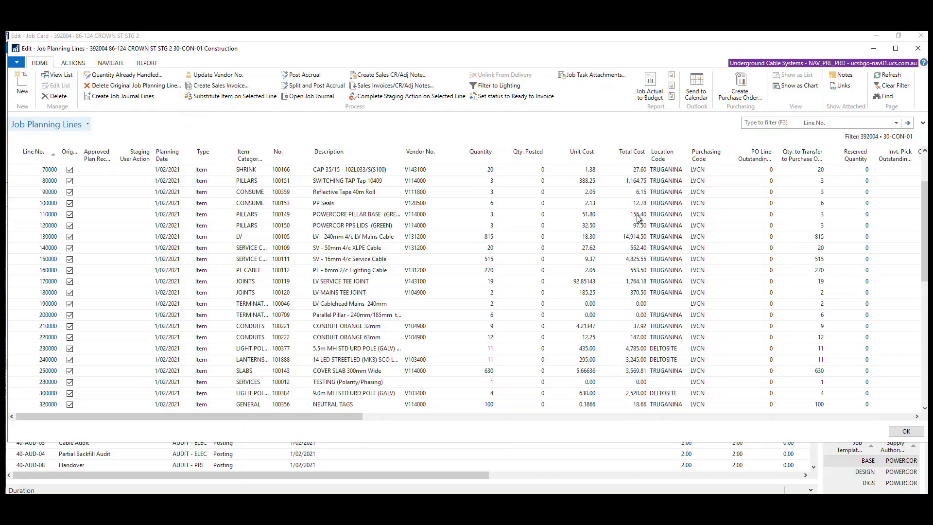
{"action": "key", "text": "Escape"}
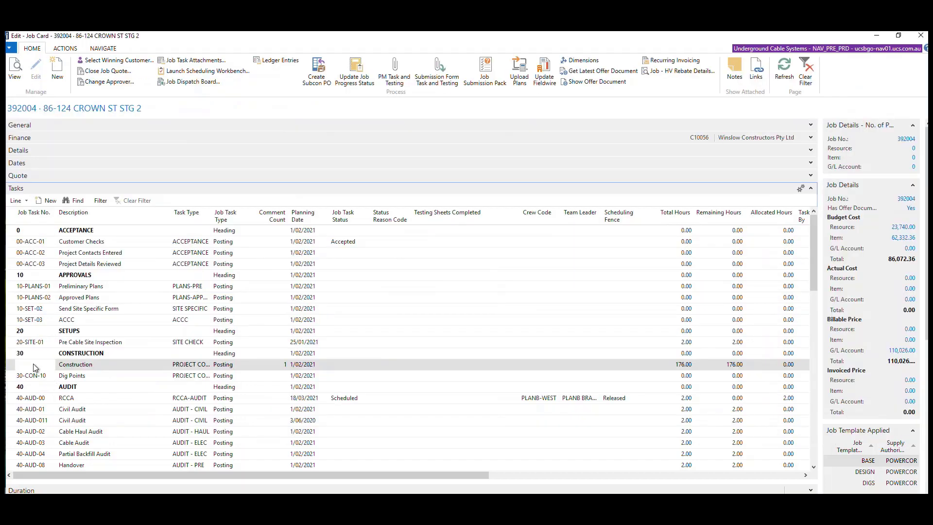
Open the editable job planning lines for the 60-DET-01 RC Detailing task
{"action": "scroll", "coordinate": [42, 363], "scroll_direction": "down", "scroll_amount": 3}
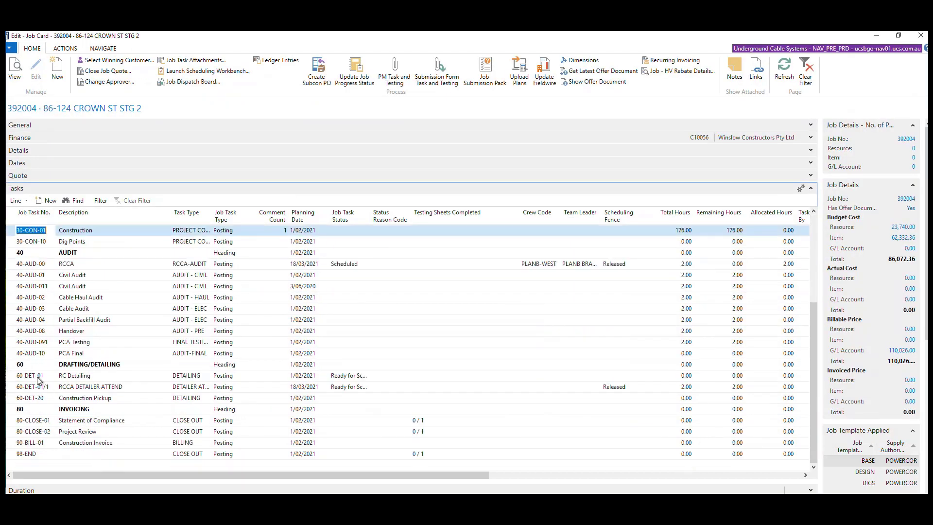
{"action": "left_click", "coordinate": [16, 377]}
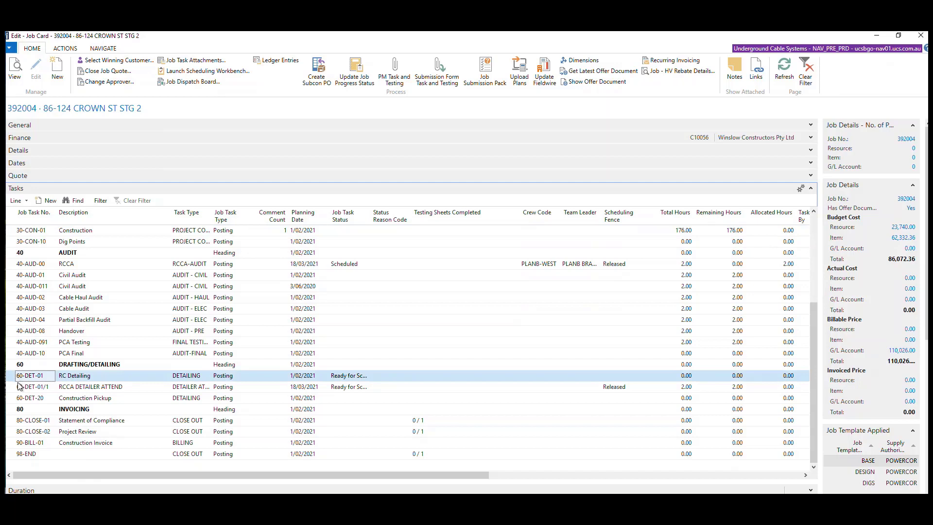
{"action": "left_click", "coordinate": [23, 203]}
{"action": "mouse_move", "coordinate": [33, 214]}
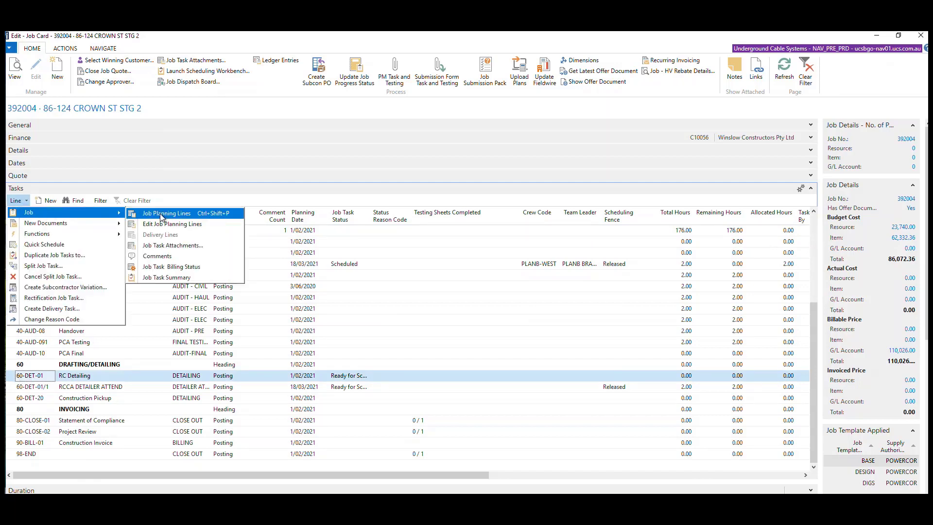
{"action": "left_click", "coordinate": [172, 224]}
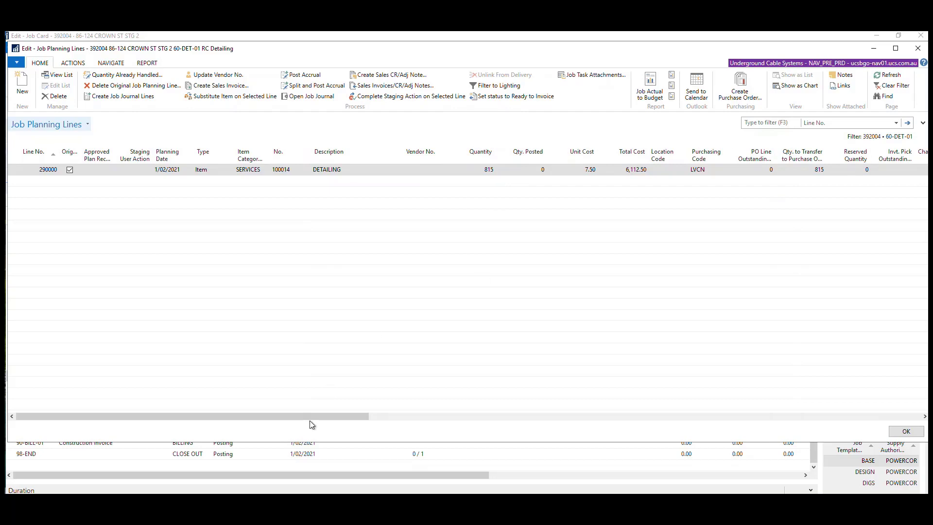
Widen the PO Line Outstanding Quantity column and check its value for the DETAILING line
{"action": "left_click_drag", "start_coordinate": [311, 416], "coordinate": [383, 417]}
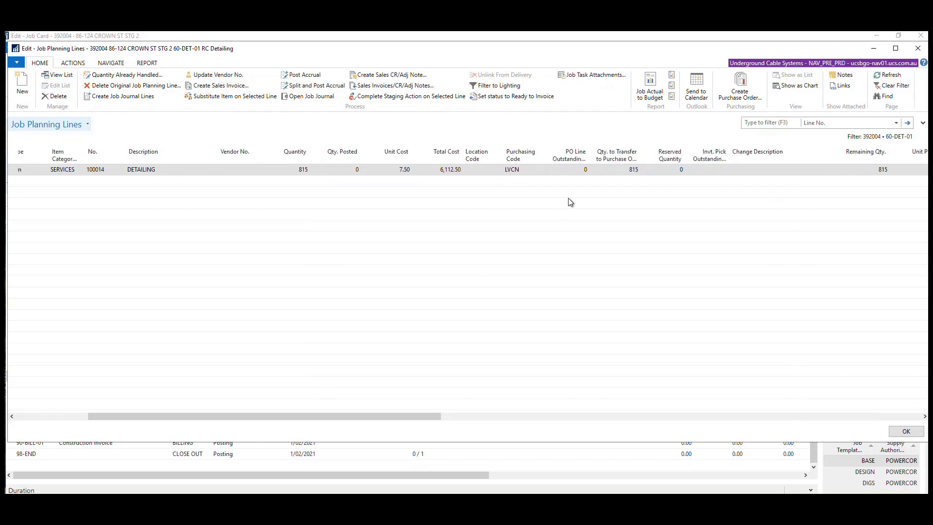
{"action": "left_click", "coordinate": [583, 168]}
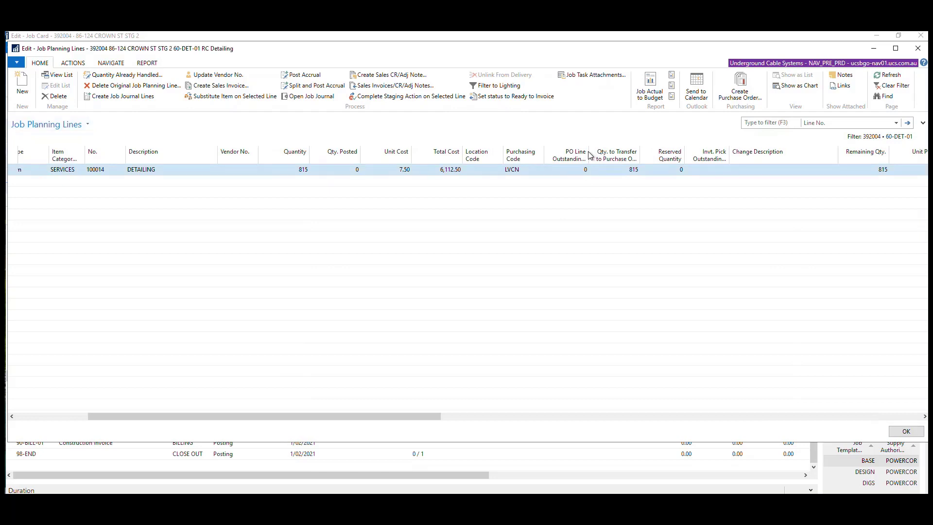
{"action": "left_click_drag", "start_coordinate": [589, 155], "coordinate": [651, 154]}
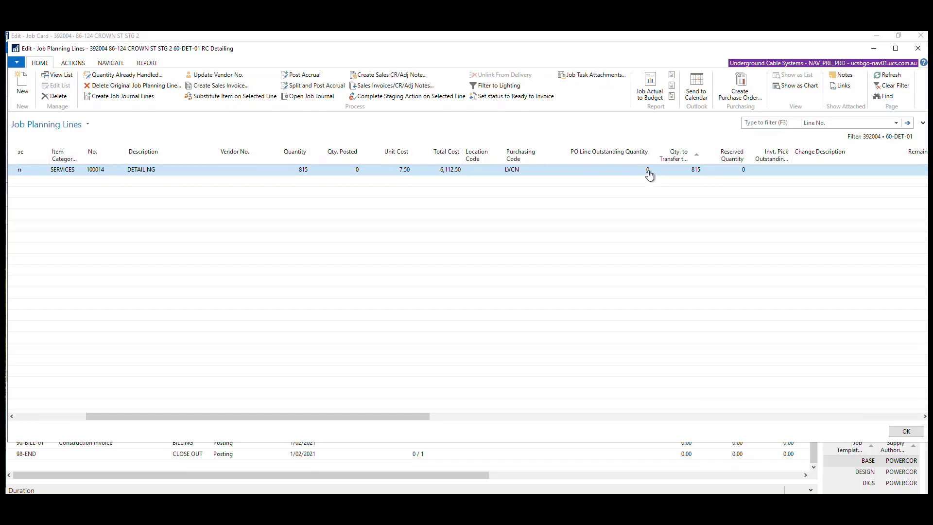
{"action": "left_click_drag", "start_coordinate": [243, 417], "coordinate": [145, 417]}
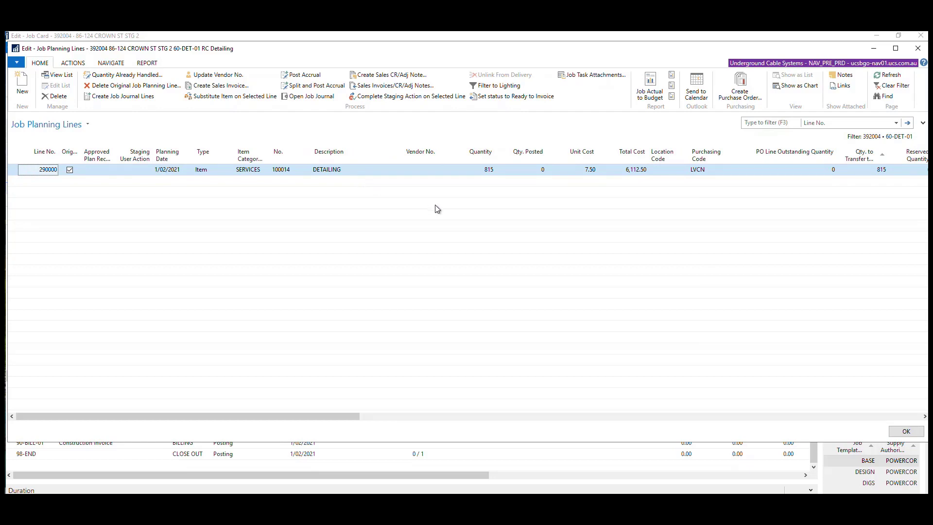
Assign vendor Powerplant Project Services to the DETAILING planning line and create its purchase order with posting date 26/07/2021
{"action": "left_click", "coordinate": [435, 170]}
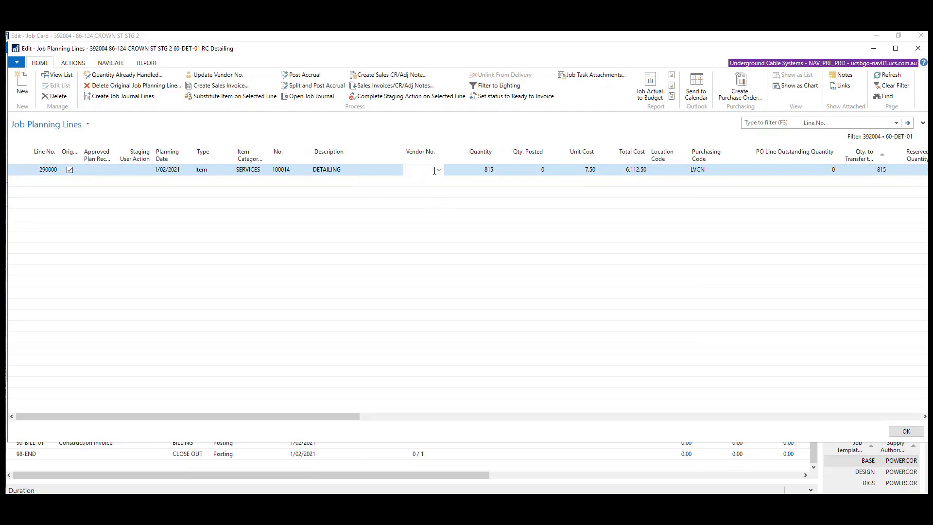
{"action": "type", "text": "popwe"}
{"action": "key", "text": "BackSpace"}
{"action": "key", "text": "BackSpace"}
{"action": "key", "text": "BackSpace"}
{"action": "type", "text": "wer"}
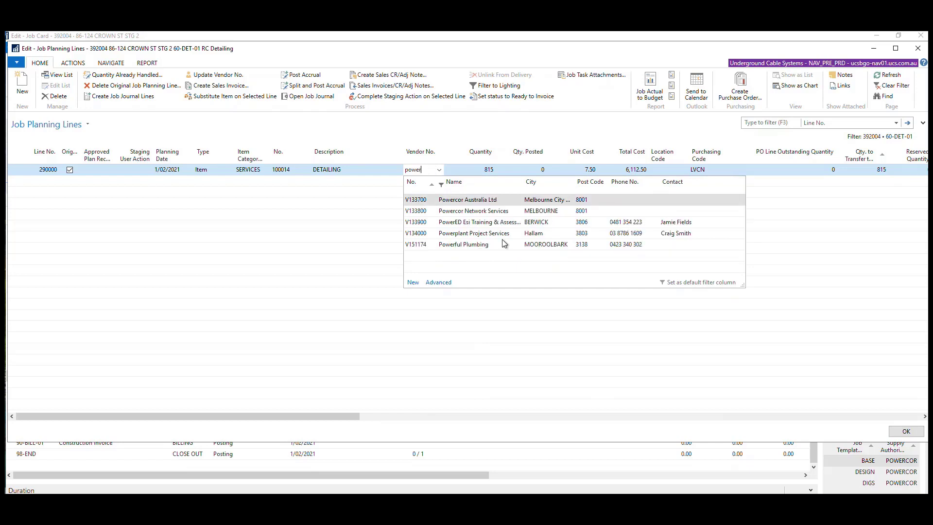
{"action": "left_click", "coordinate": [494, 236]}
{"action": "key", "text": "Tab"}
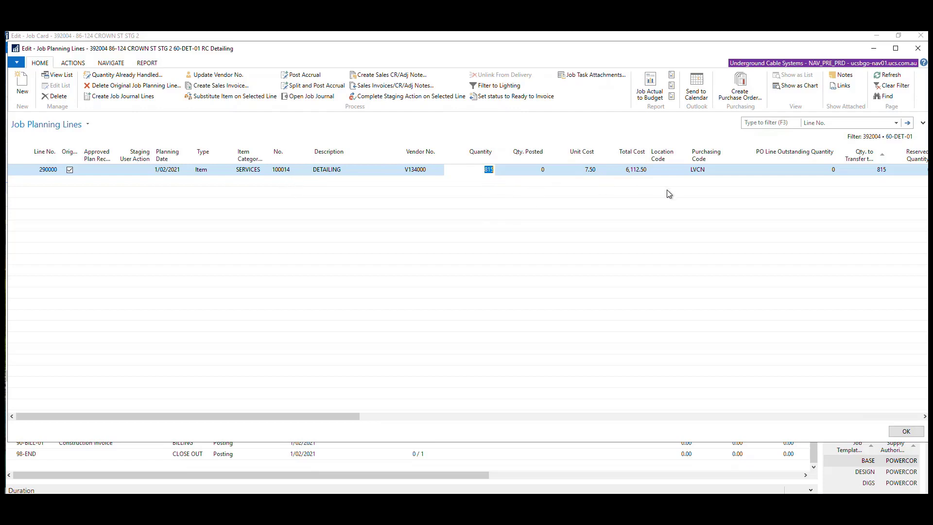
{"action": "left_click", "coordinate": [742, 87]}
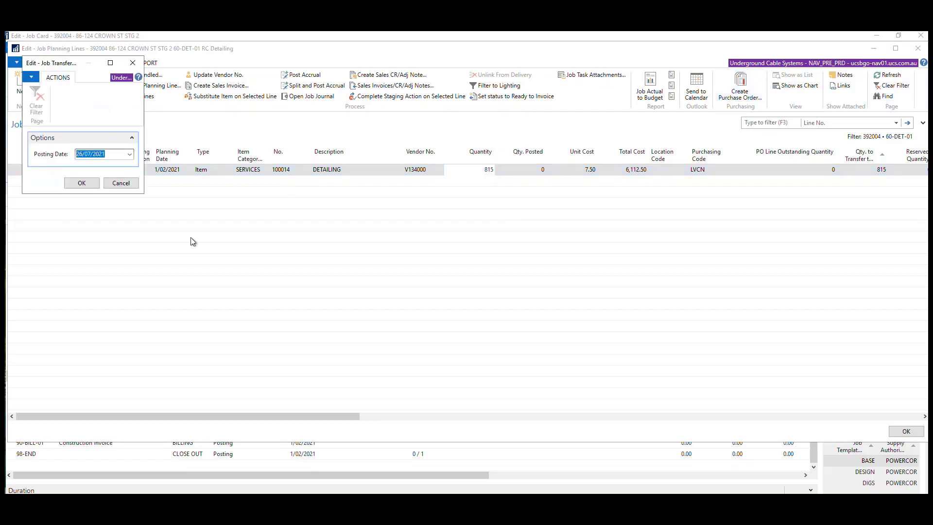
{"action": "left_click", "coordinate": [88, 184]}
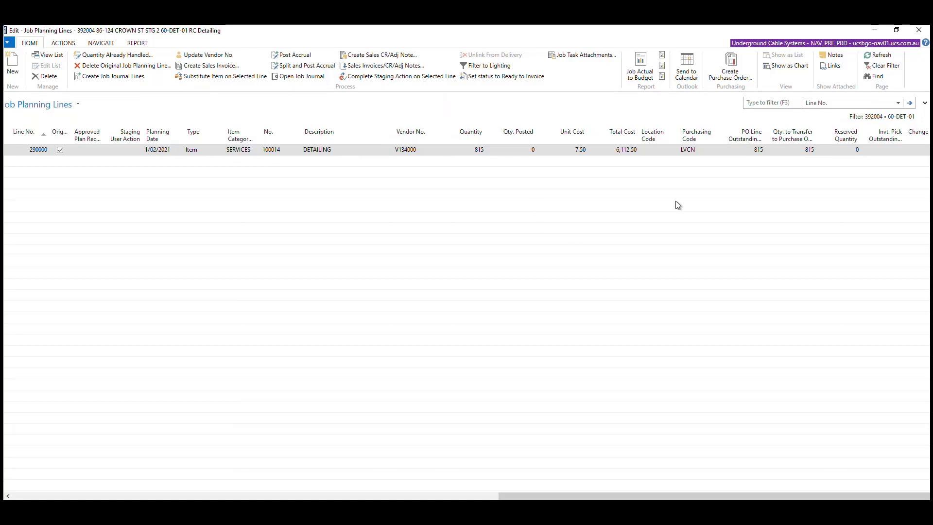
Open the purchase order behind the DETAILING line's PO outstanding quantity and show it full size
{"action": "left_click", "coordinate": [761, 152]}
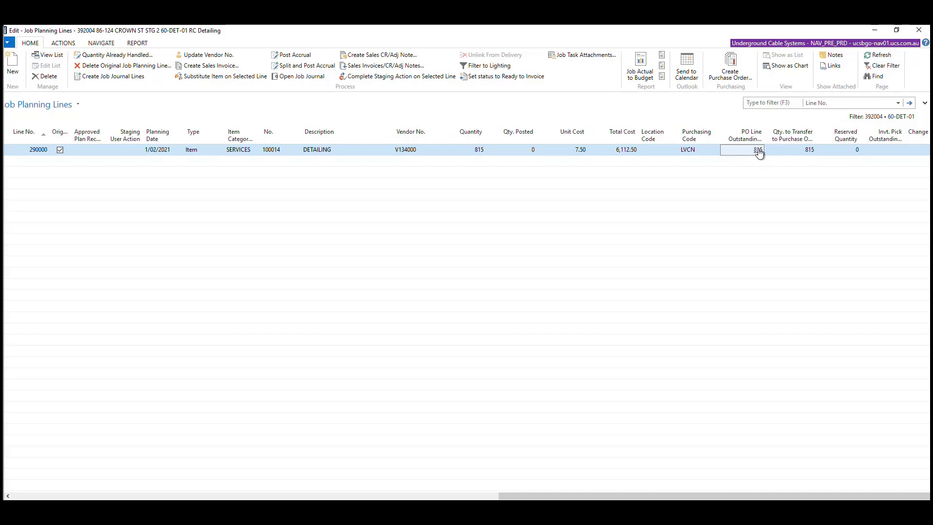
{"action": "left_click", "coordinate": [758, 150]}
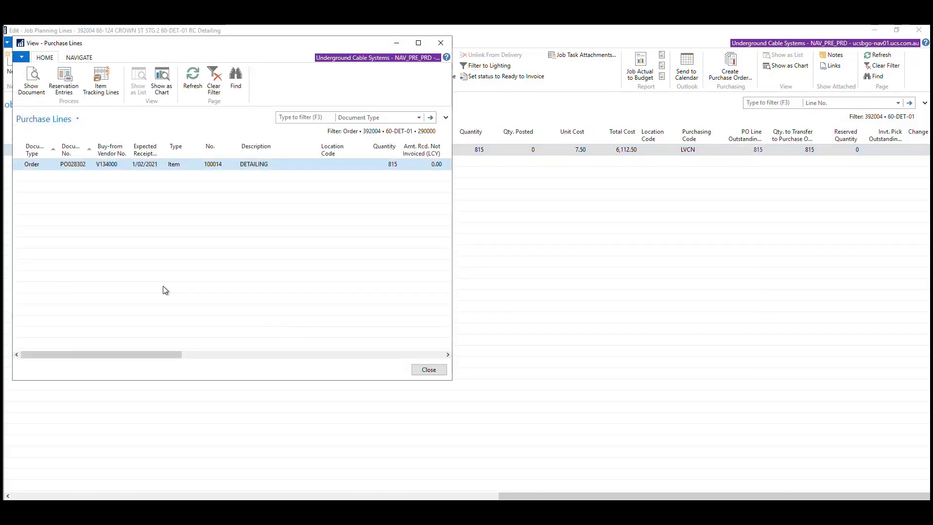
{"action": "left_click", "coordinate": [34, 88]}
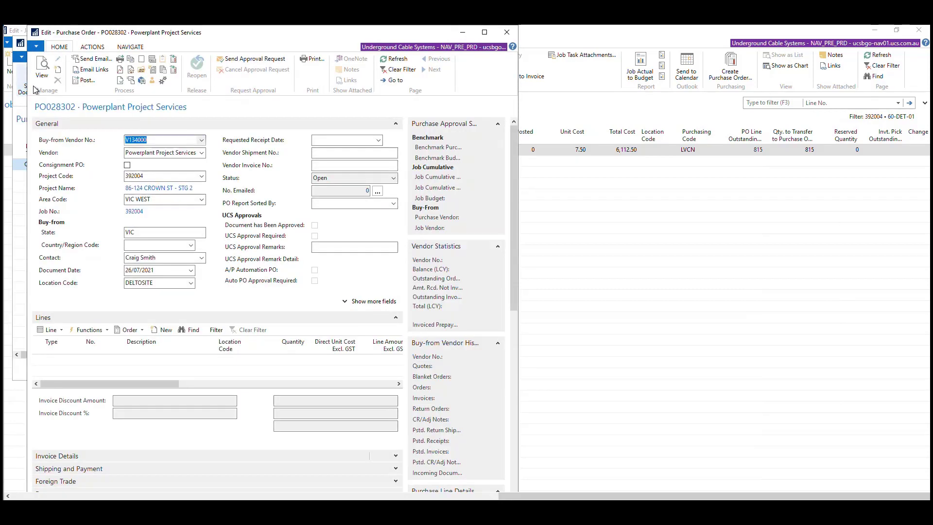
{"action": "left_click", "coordinate": [484, 33]}
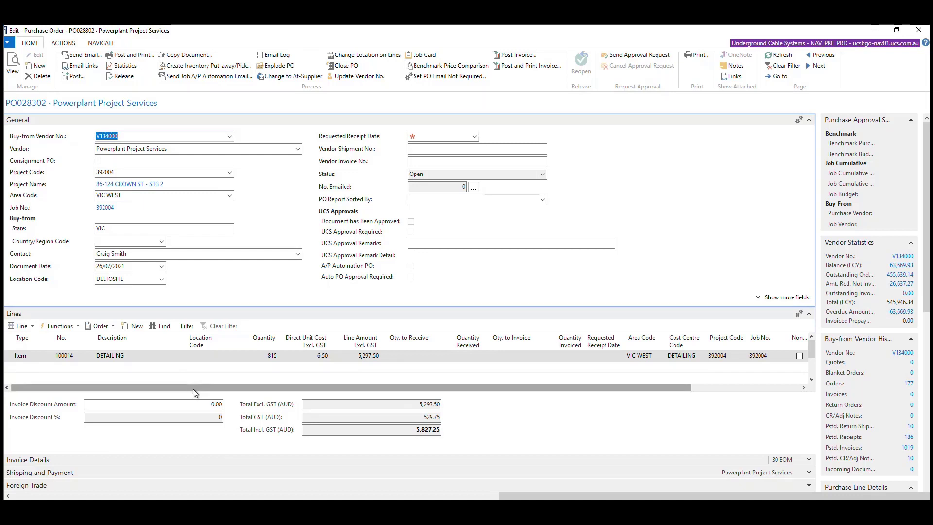
Examine the purchase order line's quantity, cost, job number, job task and job planning line references
{"action": "left_click_drag", "start_coordinate": [194, 388], "coordinate": [244, 392]}
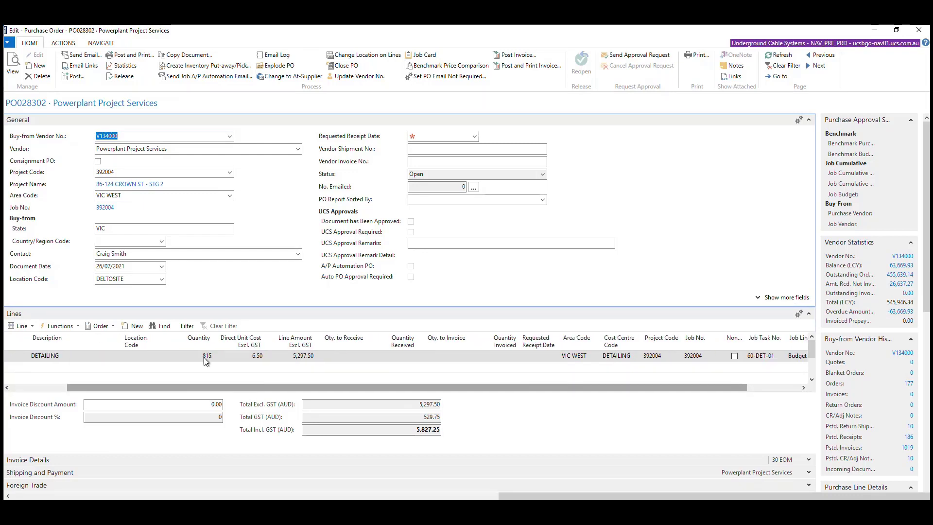
{"action": "left_click_drag", "start_coordinate": [252, 389], "coordinate": [314, 396]}
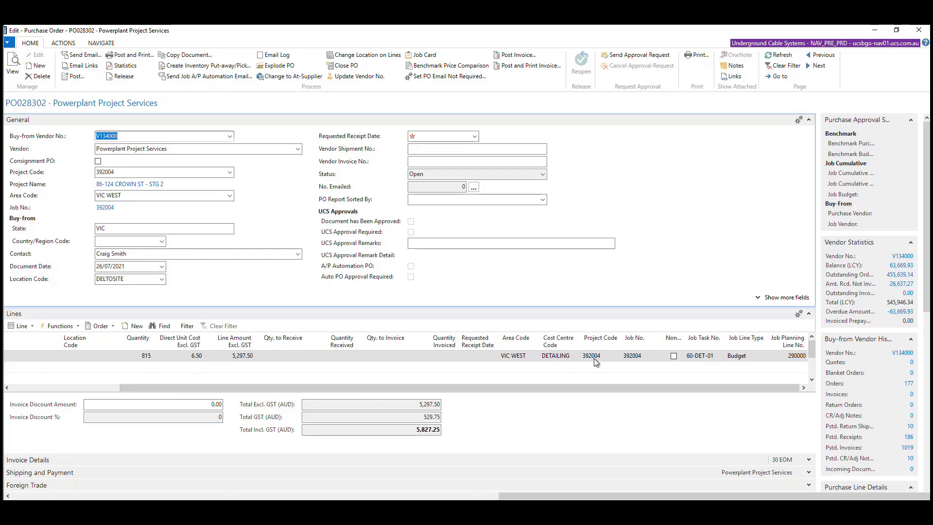
{"action": "left_click", "coordinate": [628, 359]}
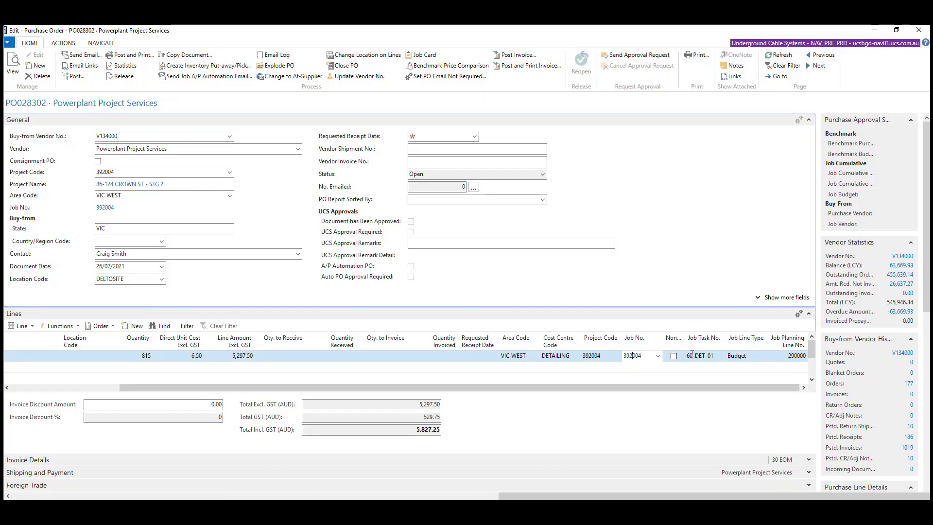
{"action": "left_click", "coordinate": [794, 358]}
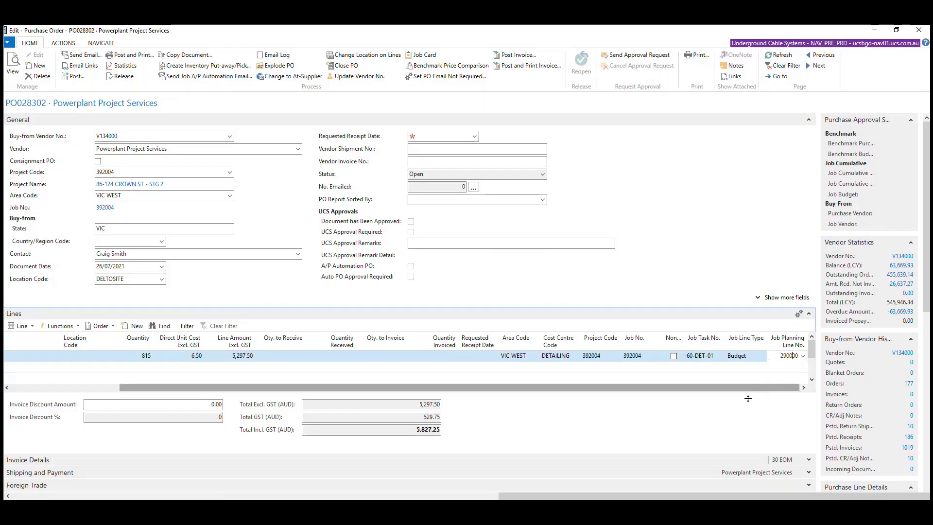
{"action": "left_click_drag", "start_coordinate": [750, 388], "coordinate": [637, 389]}
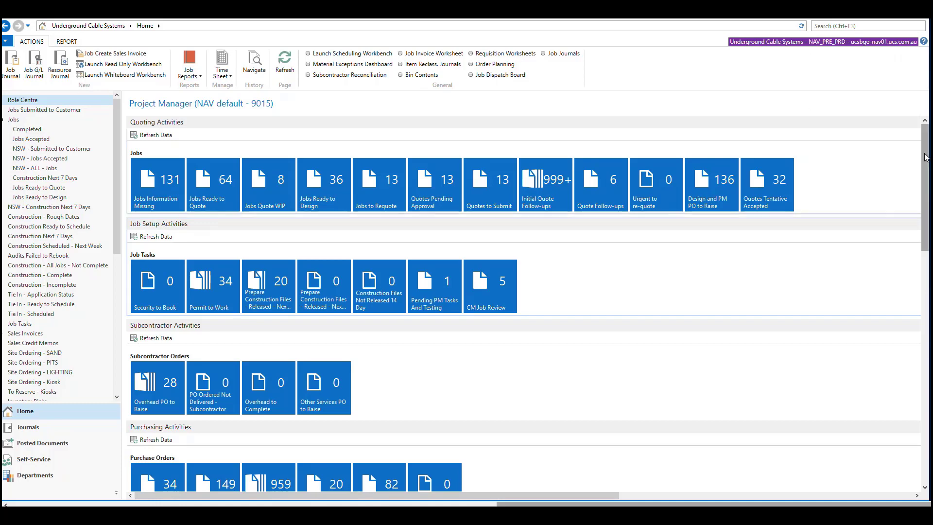
Open the Audit PO to Raise list from the role centre's compliance activities and widen its PO Line Outstanding Quantity column for checking
{"action": "left_click_drag", "start_coordinate": [922, 149], "coordinate": [927, 448]}
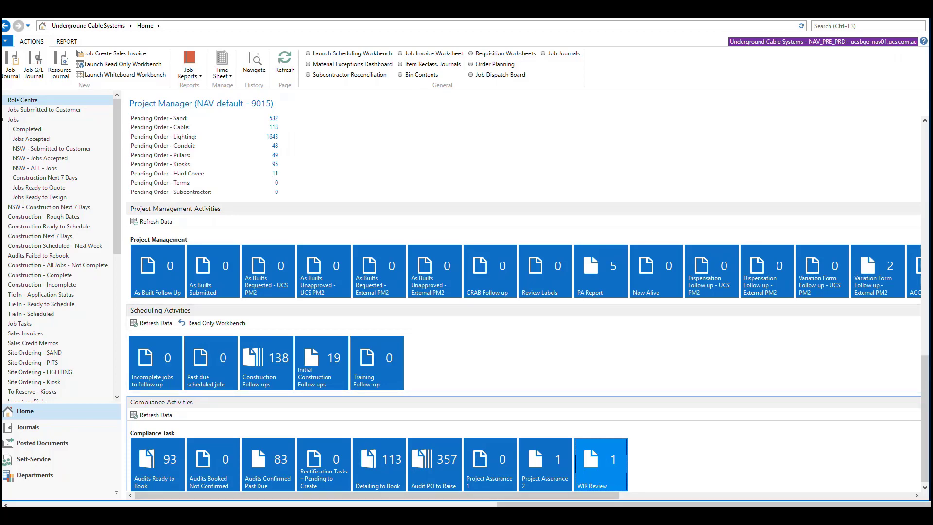
{"action": "left_click", "coordinate": [429, 475]}
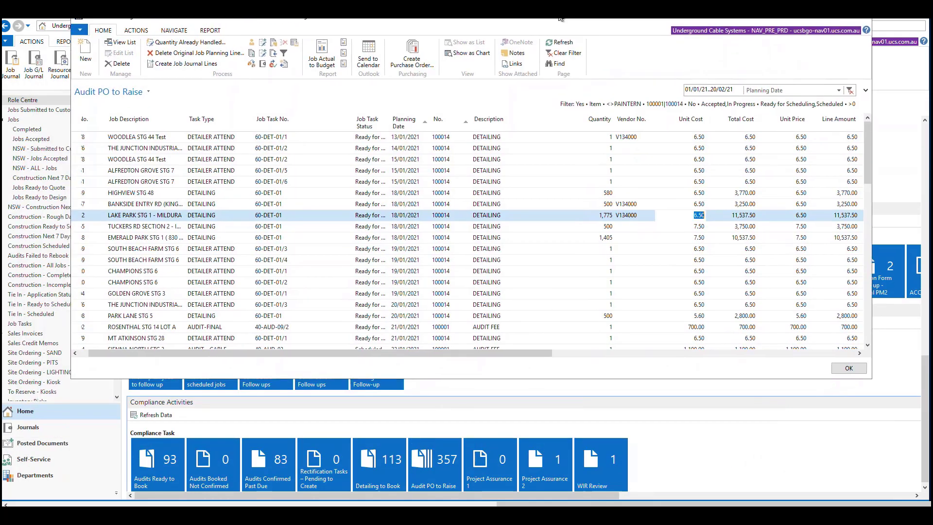
{"action": "left_click_drag", "start_coordinate": [495, 355], "coordinate": [350, 360]}
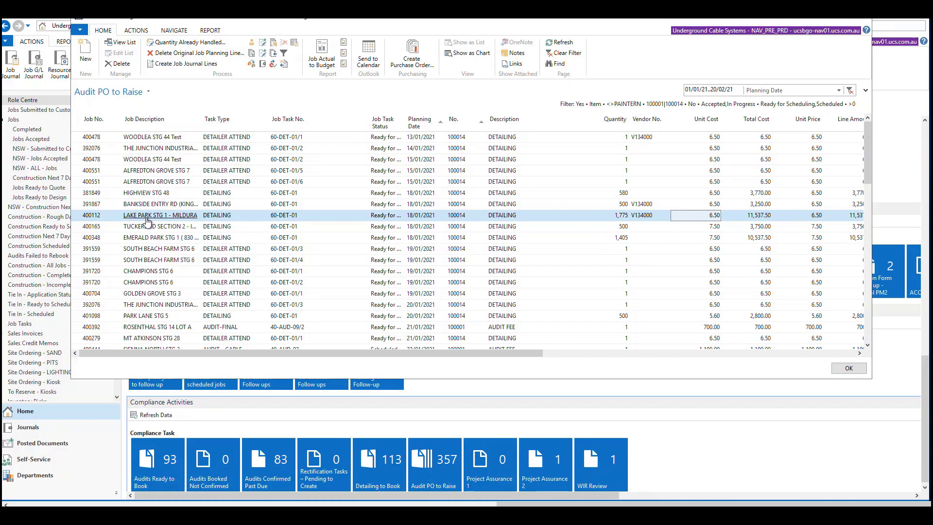
{"action": "left_click", "coordinate": [622, 215]}
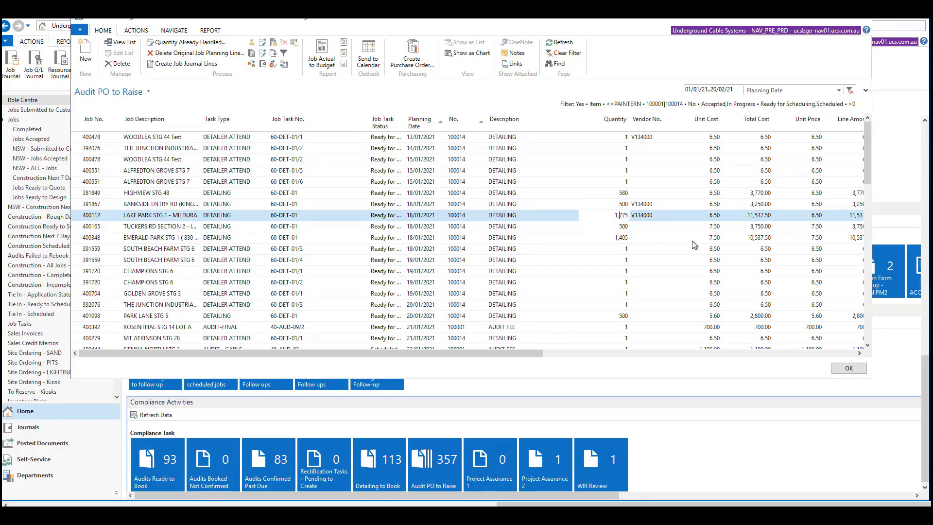
{"action": "left_click_drag", "start_coordinate": [505, 352], "coordinate": [796, 354]}
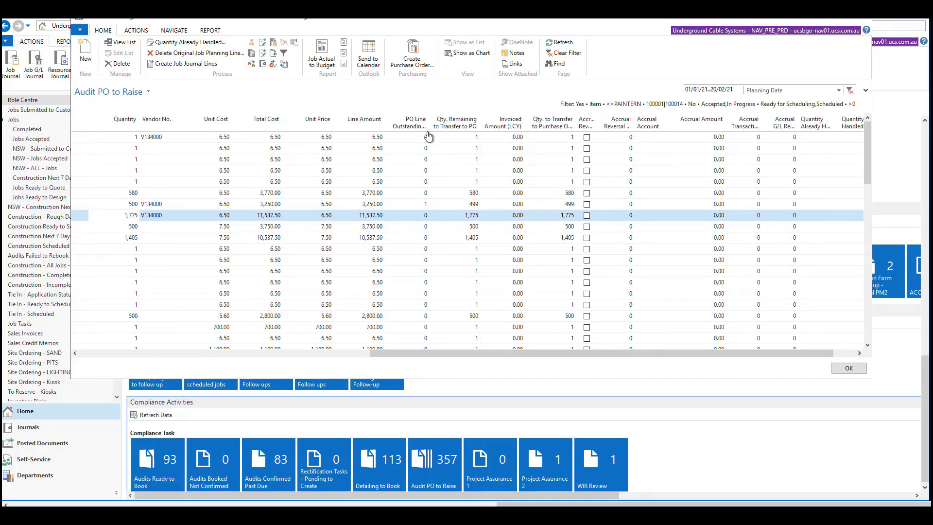
{"action": "left_click_drag", "start_coordinate": [442, 119], "coordinate": [456, 119]}
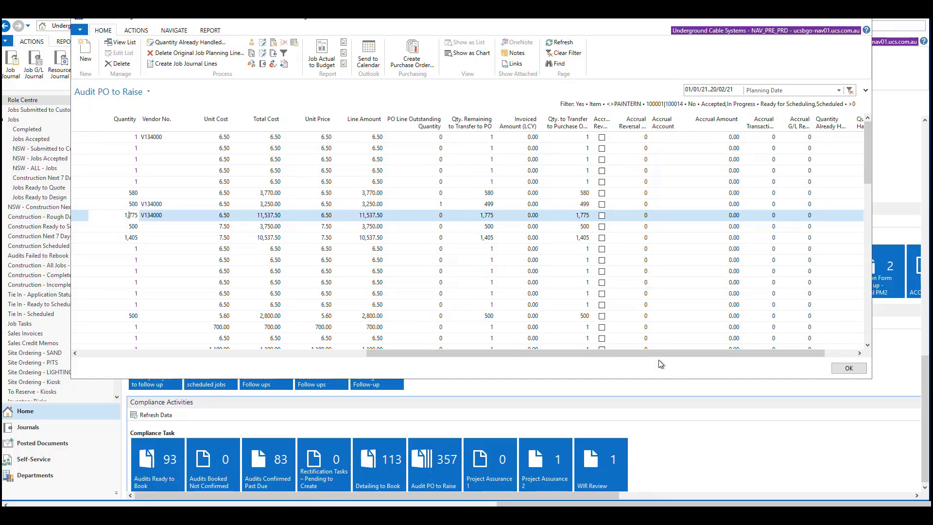
Check the vendor on the LAKE PARK STG 1 - MILDURA detailing line and create its purchase order with posting date 26/07/2021
{"action": "left_click_drag", "start_coordinate": [661, 353], "coordinate": [307, 336]}
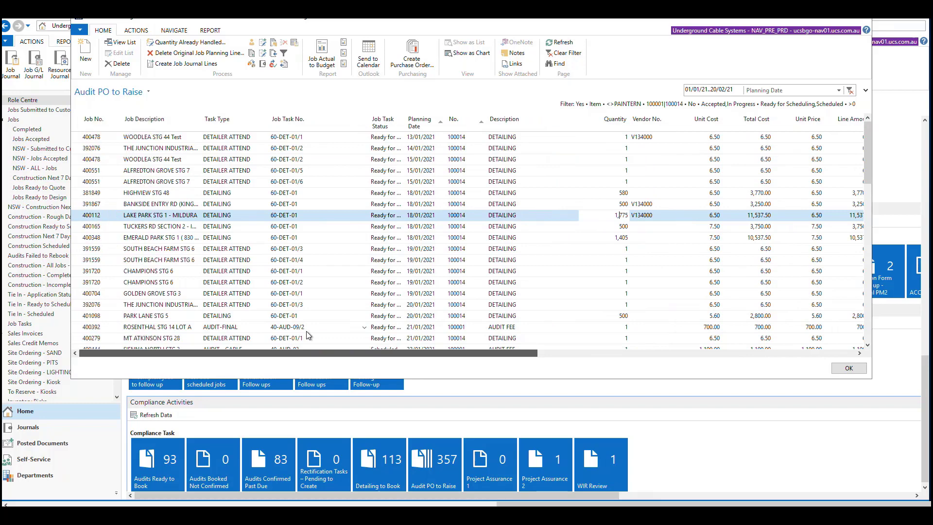
{"action": "left_click", "coordinate": [660, 213]}
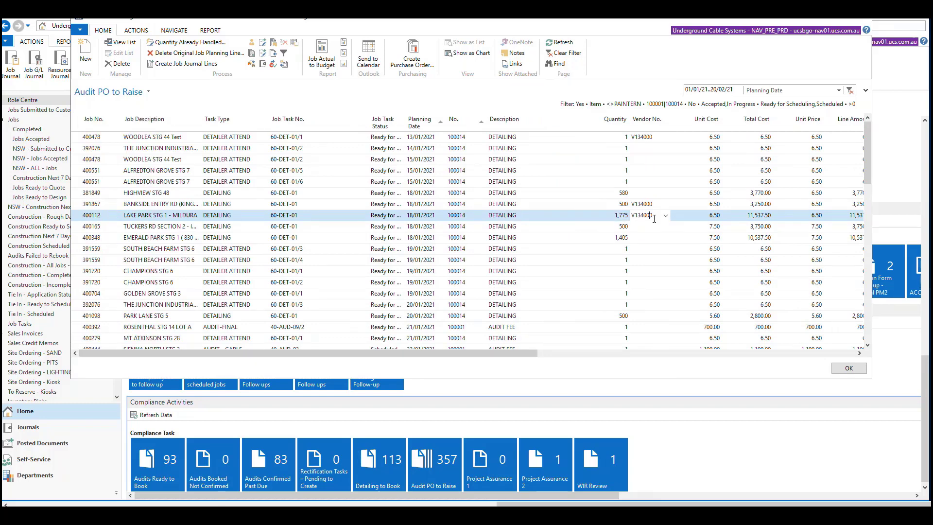
{"action": "double_click", "coordinate": [657, 217]}
{"action": "left_click", "coordinate": [649, 250]}
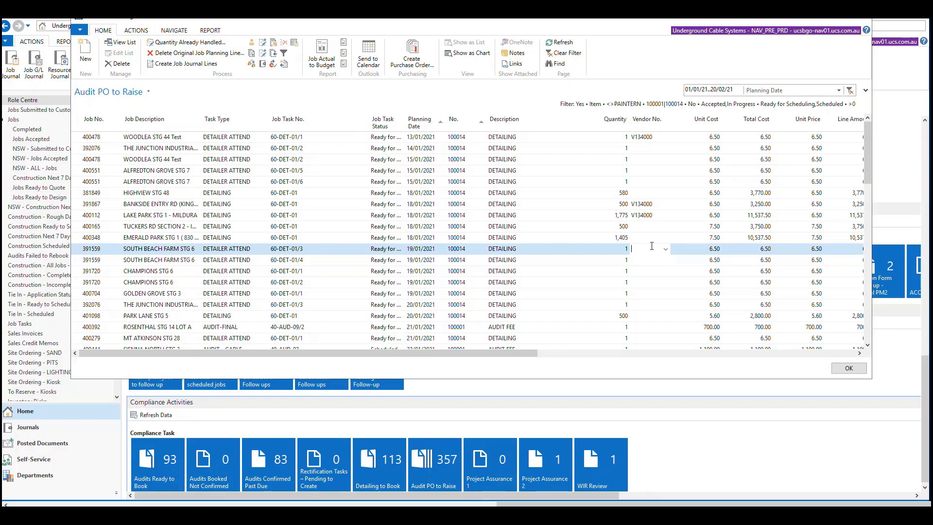
{"action": "left_click", "coordinate": [645, 216]}
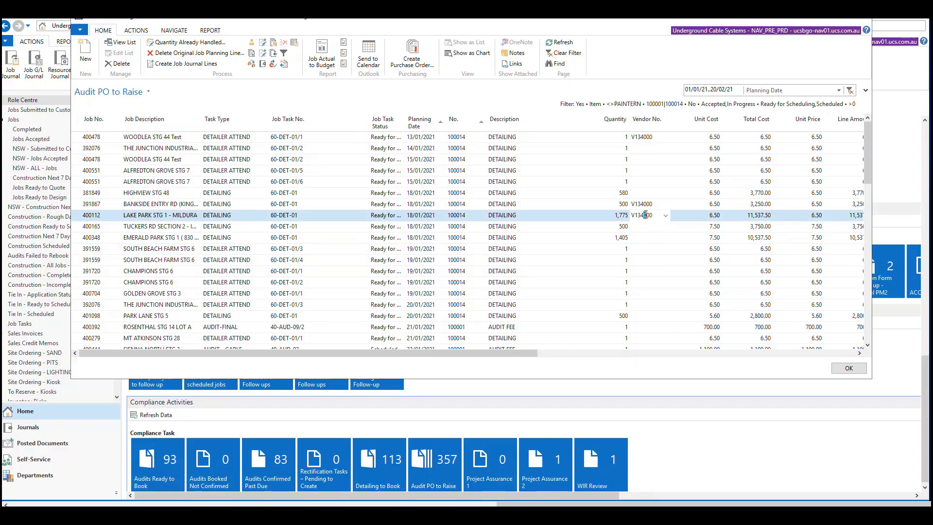
{"action": "left_click", "coordinate": [75, 217]}
{"action": "left_click", "coordinate": [412, 53]}
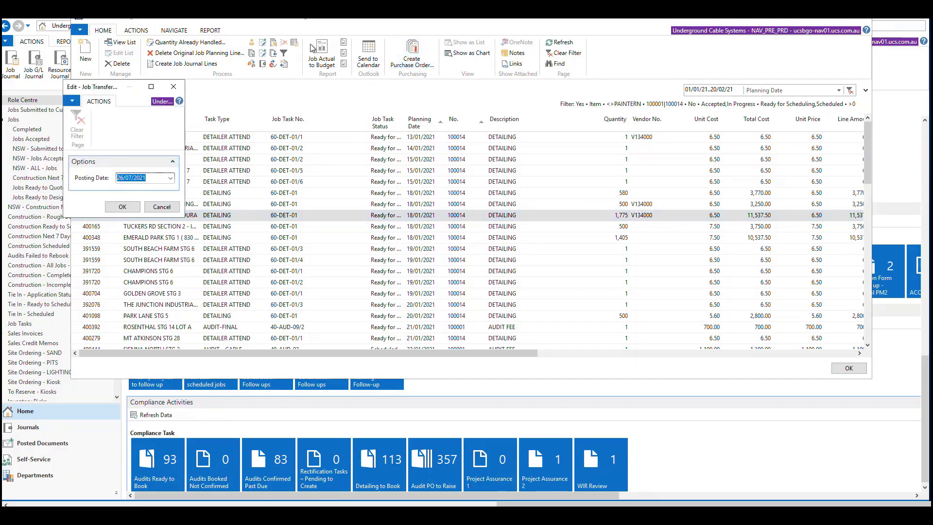
{"action": "left_click", "coordinate": [124, 206]}
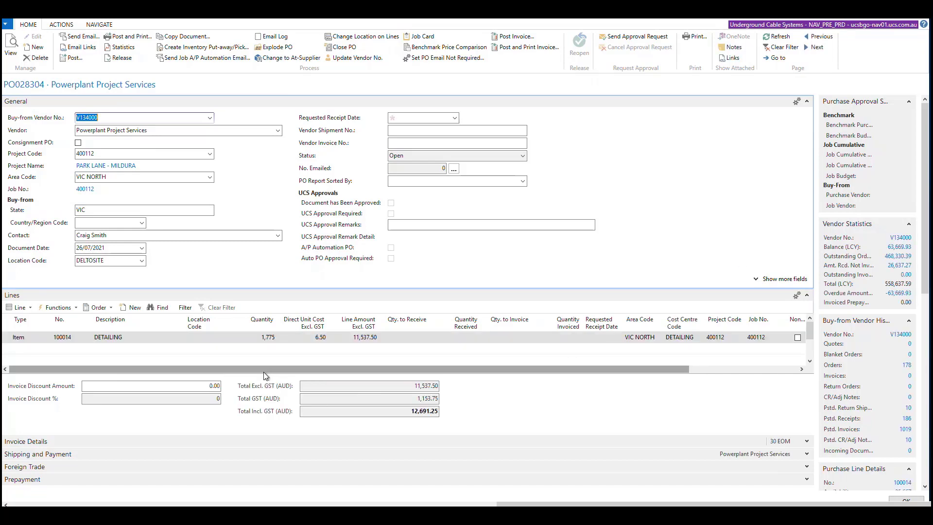
Review the job task and job planning line references on the new purchase order's DETAILING line, and send the order for approval
{"action": "left_click_drag", "start_coordinate": [251, 370], "coordinate": [515, 384]}
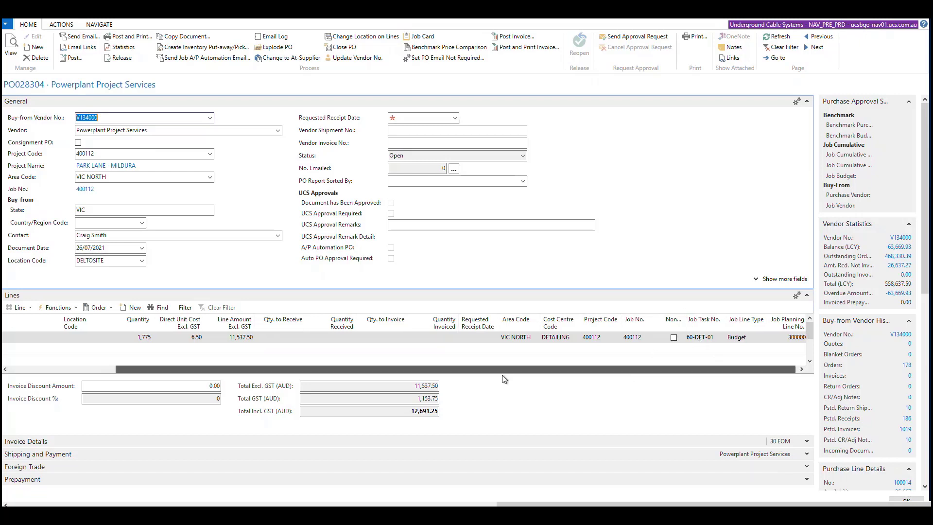
{"action": "left_click_drag", "start_coordinate": [503, 370], "coordinate": [340, 400]}
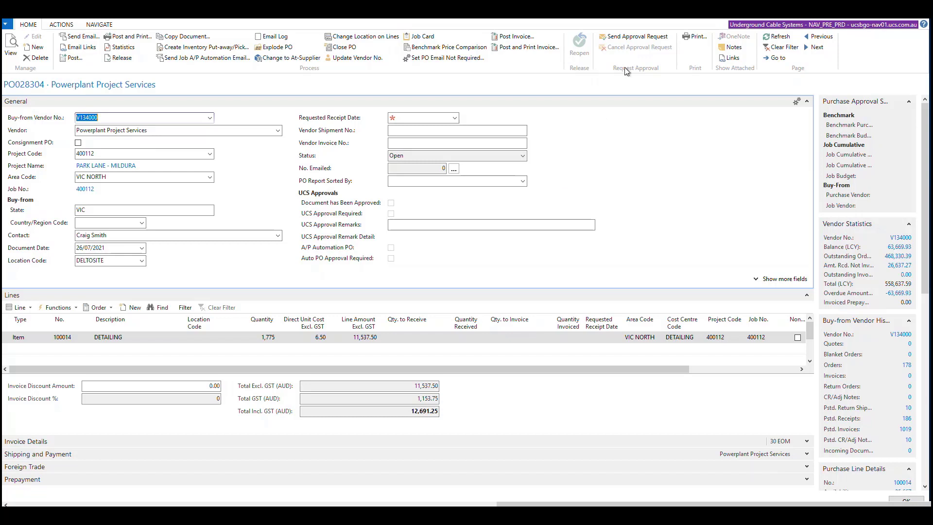
{"action": "left_click", "coordinate": [649, 35]}
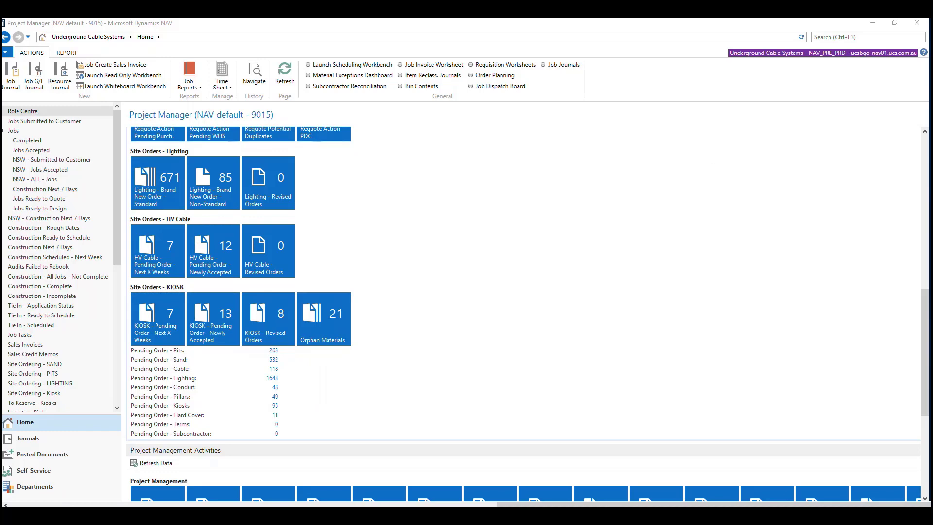
Enlarge the sand job planning lines window, create purchase orders for the three selected washed cable bedding lines, and close the resulting order
{"action": "left_click_drag", "start_coordinate": [932, 94], "coordinate": [458, 48]}
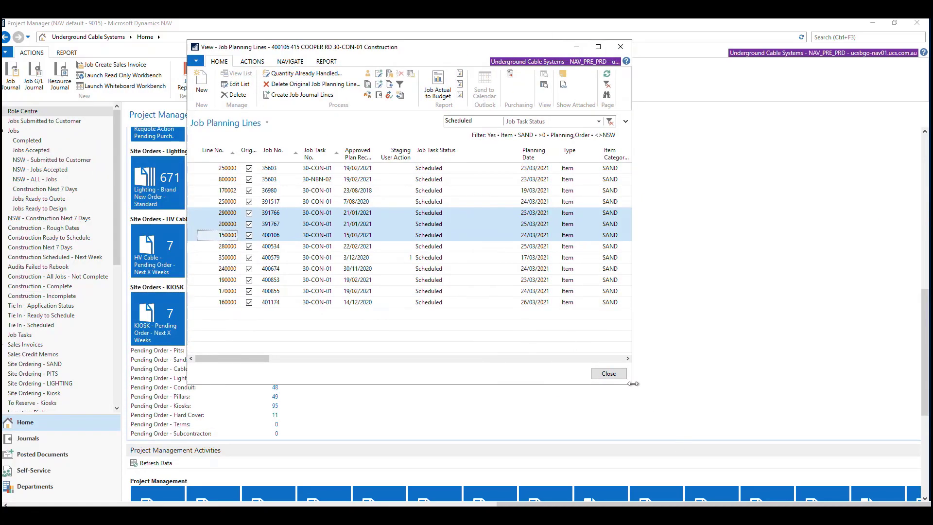
{"action": "left_click_drag", "start_coordinate": [742, 396], "coordinate": [893, 452]}
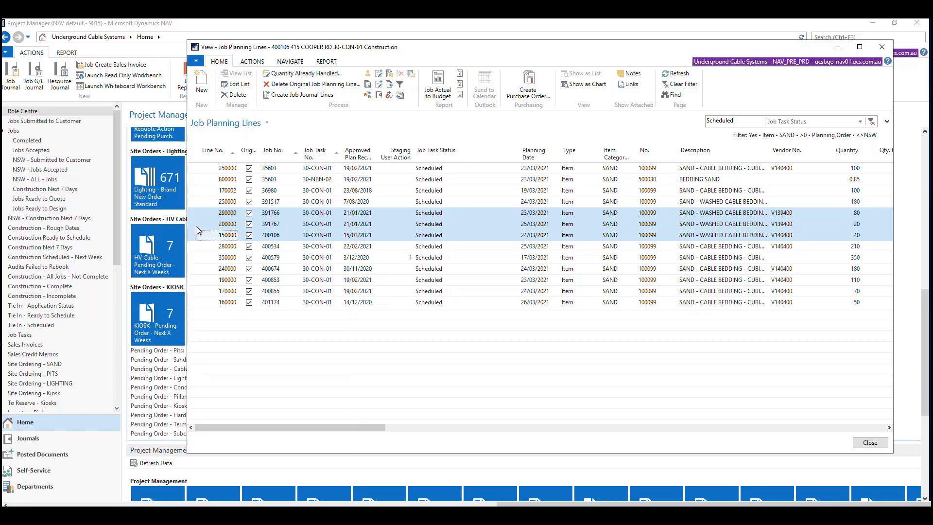
{"action": "left_click", "coordinate": [519, 95]}
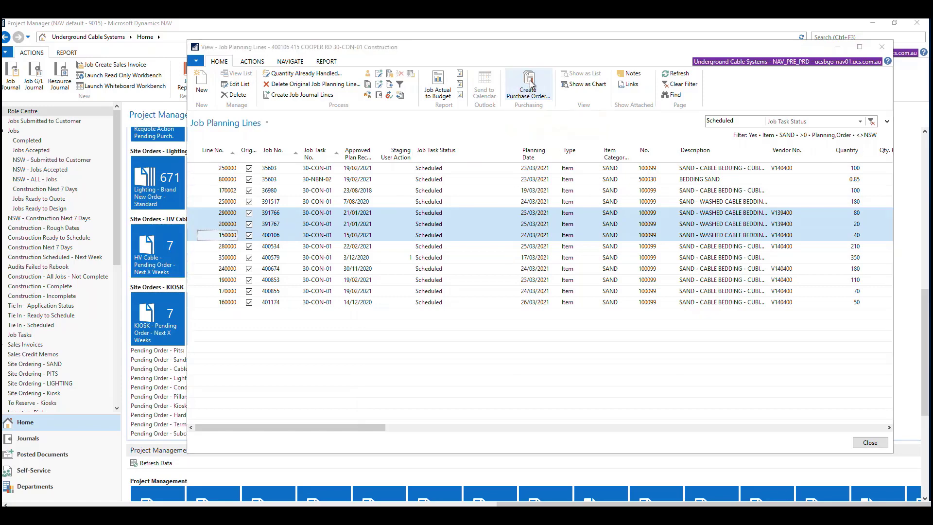
{"action": "left_click", "coordinate": [122, 217]}
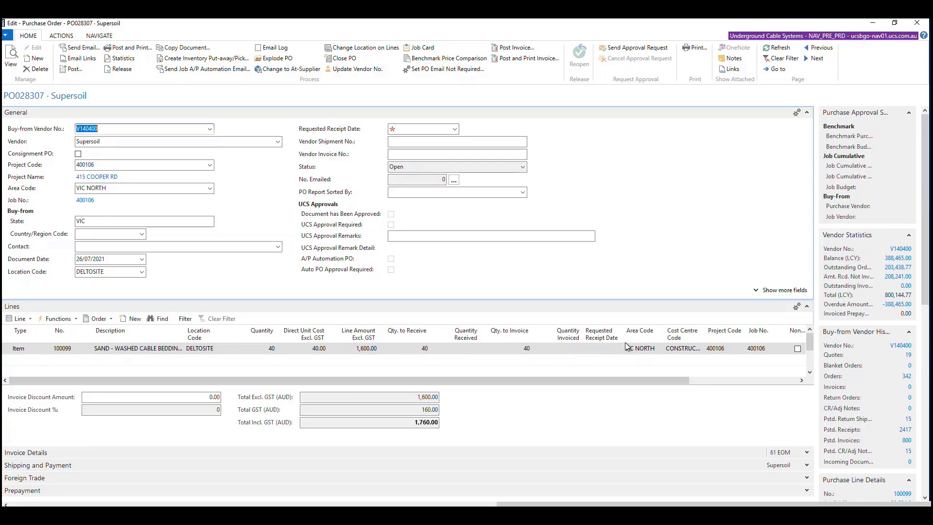
{"action": "left_click", "coordinate": [916, 23]}
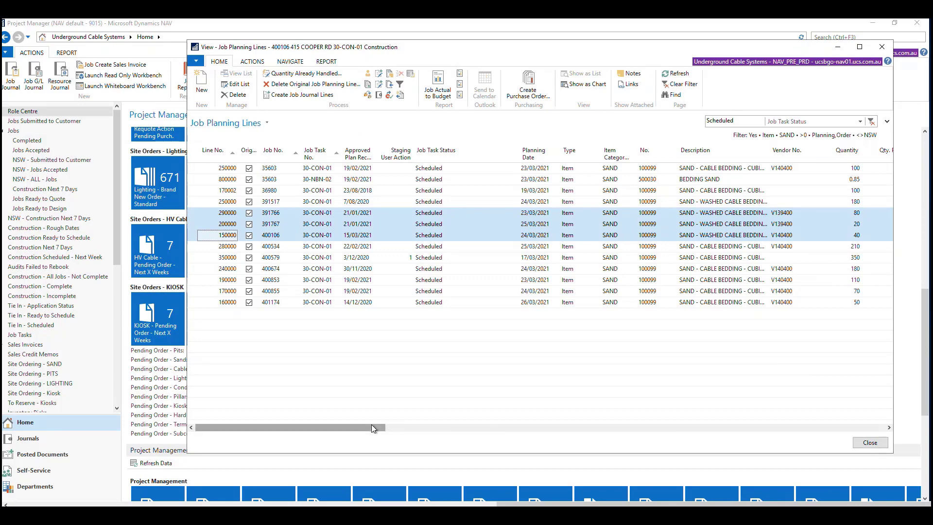
Examine the purchase lines behind the PO outstanding quantities of the THE FABRIC STAGE 1A2 and 1A1 sand planning lines
{"action": "left_click_drag", "start_coordinate": [369, 428], "coordinate": [451, 428]}
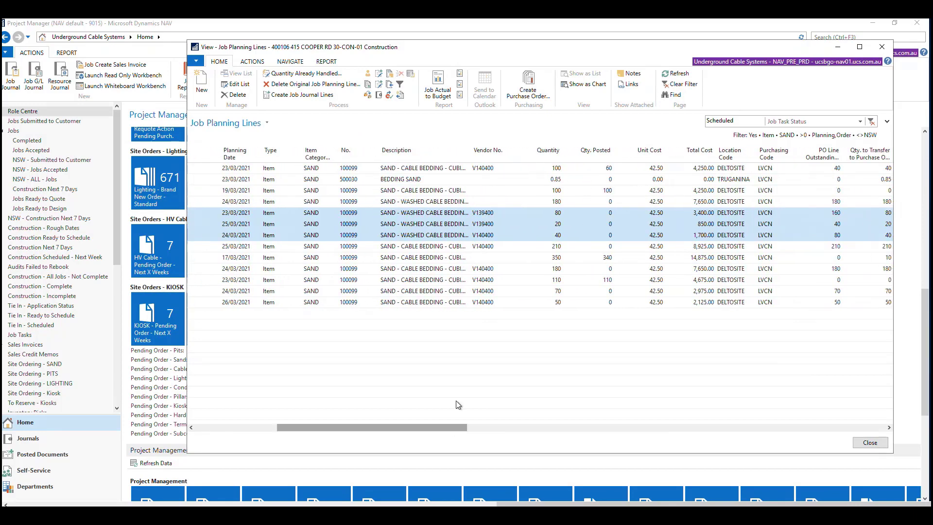
{"action": "left_click", "coordinate": [556, 237]}
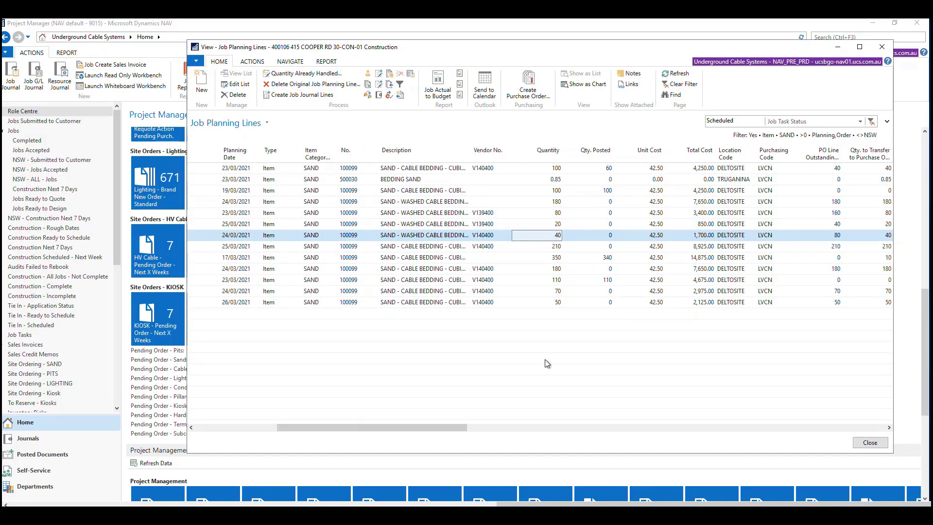
{"action": "left_click_drag", "start_coordinate": [447, 429], "coordinate": [504, 429]}
{"action": "left_click", "coordinate": [632, 225]}
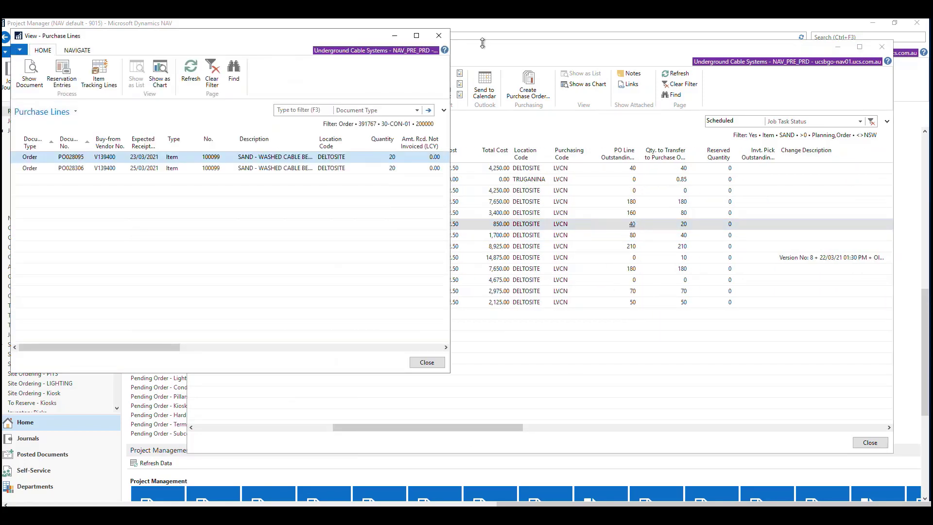
{"action": "left_click", "coordinate": [439, 36]}
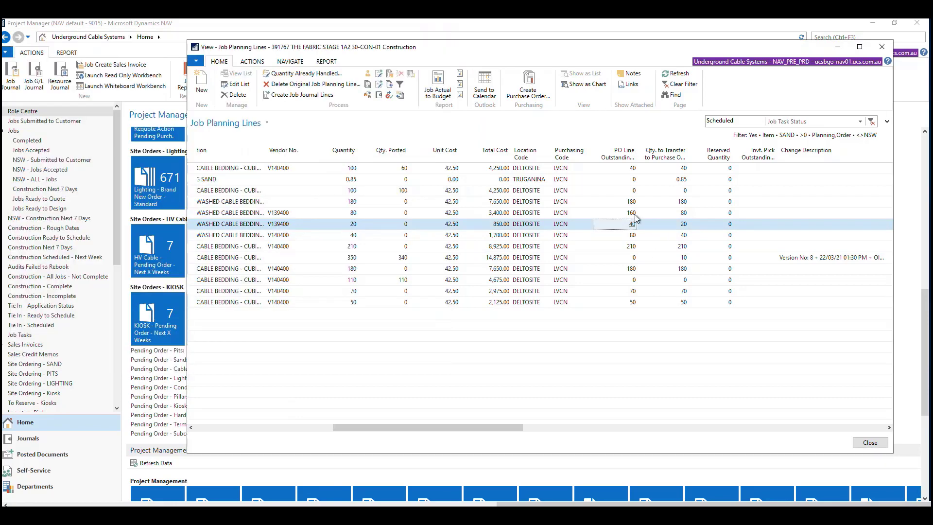
{"action": "left_click", "coordinate": [634, 213]}
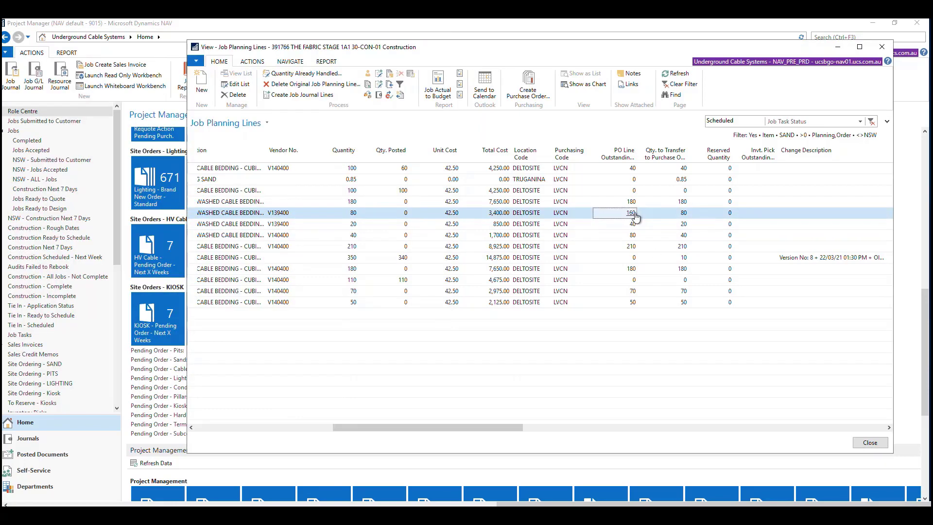
{"action": "left_click", "coordinate": [633, 214]}
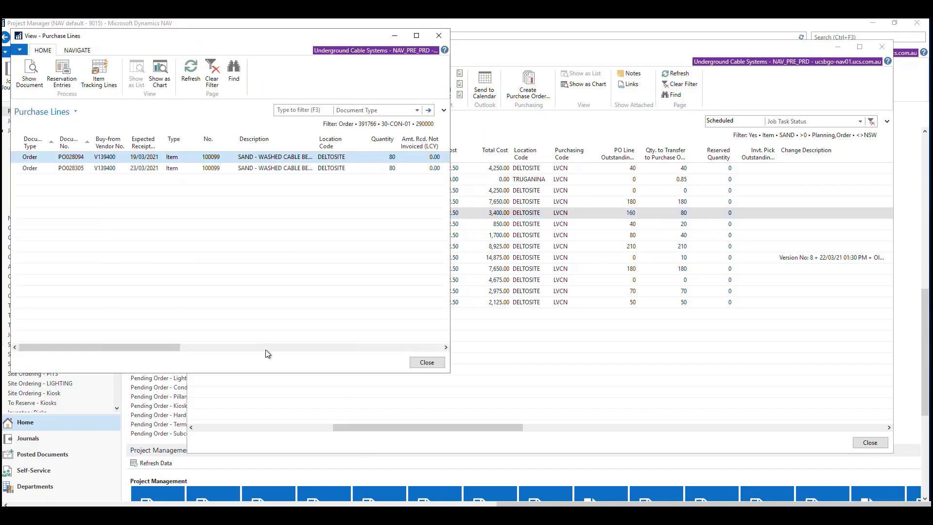
{"action": "left_click", "coordinate": [426, 363]}
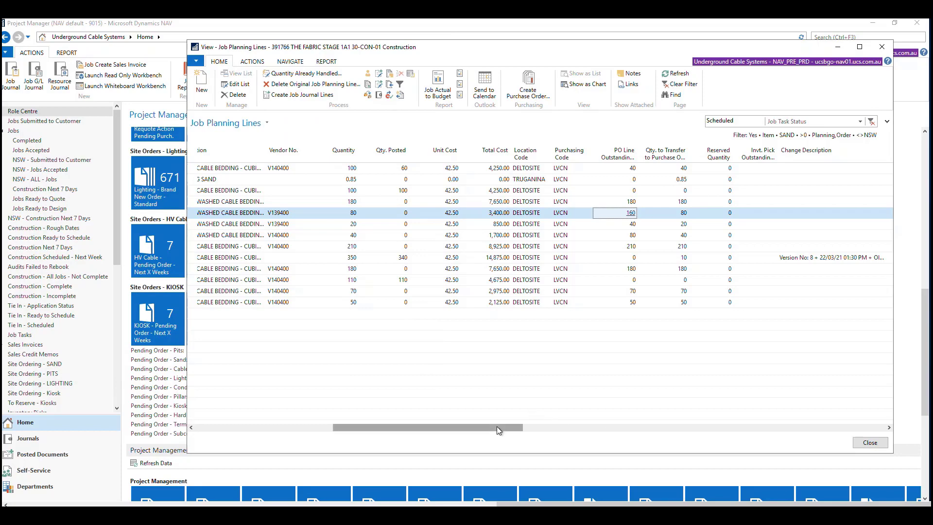
Close the sand job planning lines list and return to the role centre's compliance activities
{"action": "left_click_drag", "start_coordinate": [497, 426], "coordinate": [306, 416]}
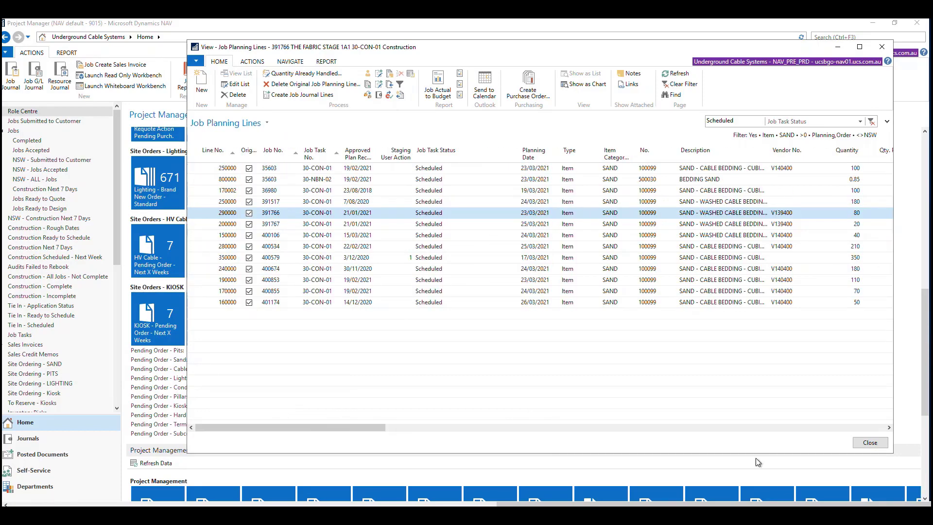
{"action": "left_click", "coordinate": [881, 445]}
{"action": "scroll", "coordinate": [876, 442], "scroll_direction": "down", "scroll_amount": 5}
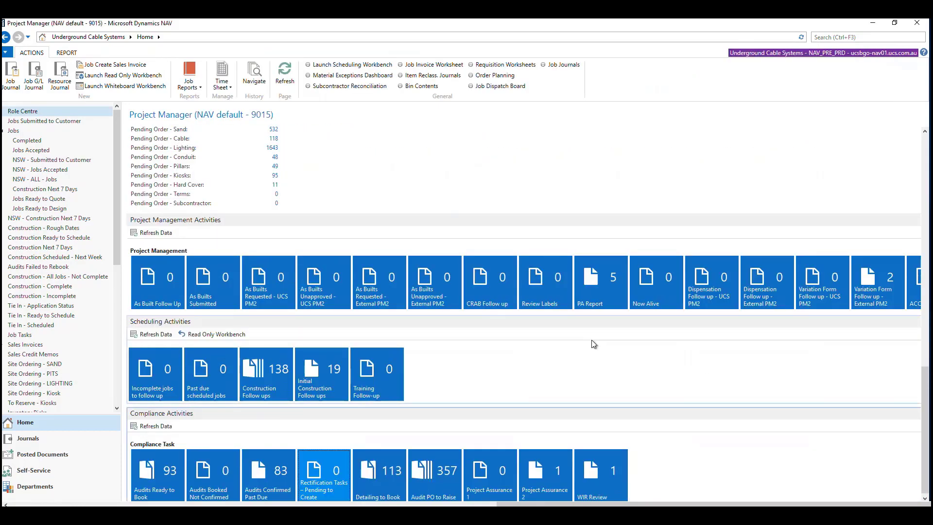